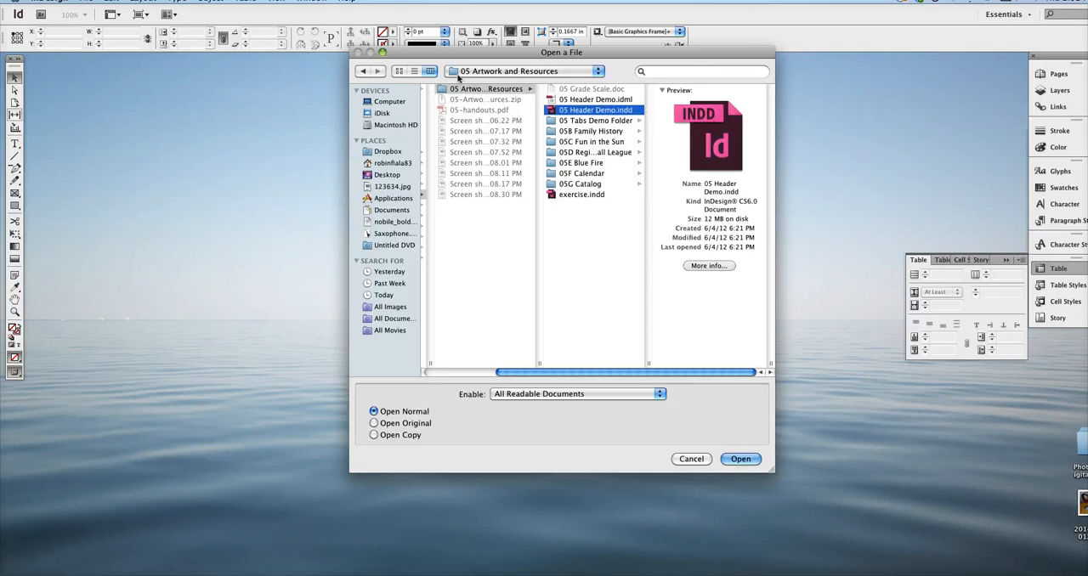
# - Open 05 Header Demo.indd and replace all Myriad Pro Semibold Condensed text with Myriad Pro Bold Condensed
pyautogui.click(740, 459)
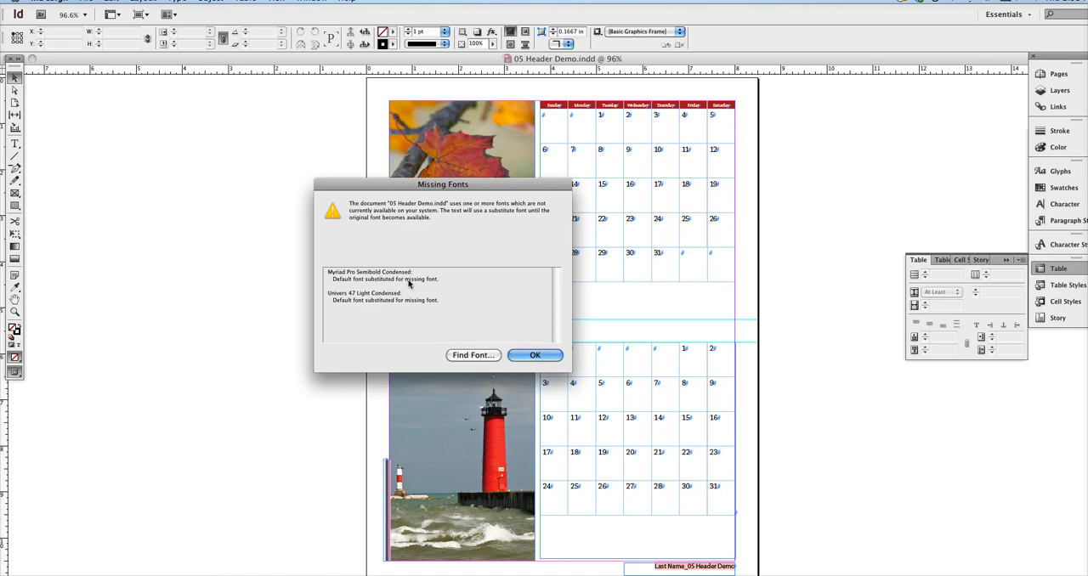
pyautogui.click(487, 358)
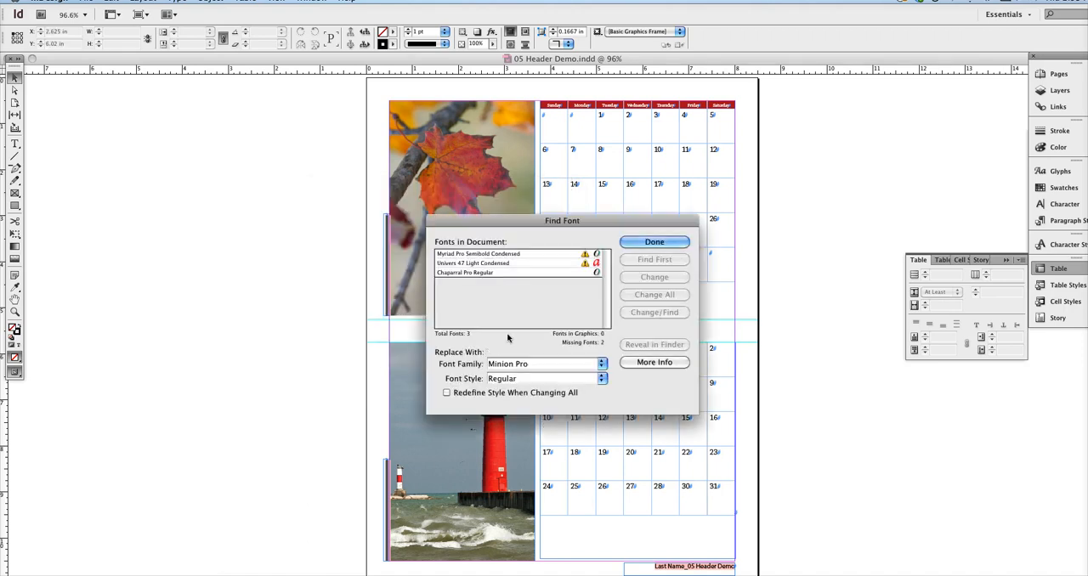
pyautogui.click(558, 254)
pyautogui.click(542, 364)
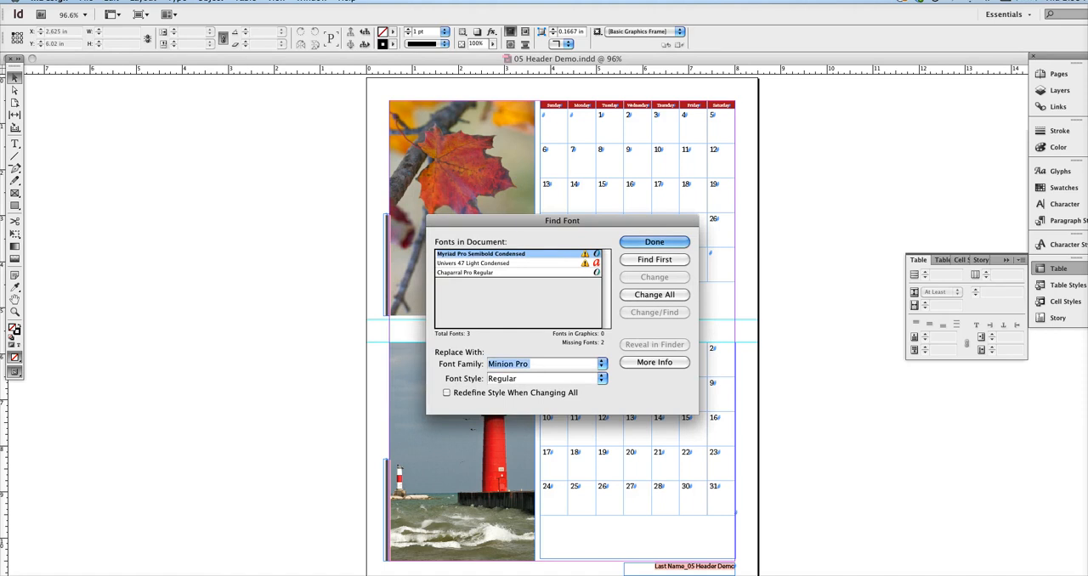
pyautogui.write('Mi')
pyautogui.write('yriad')
pyautogui.click(605, 379)
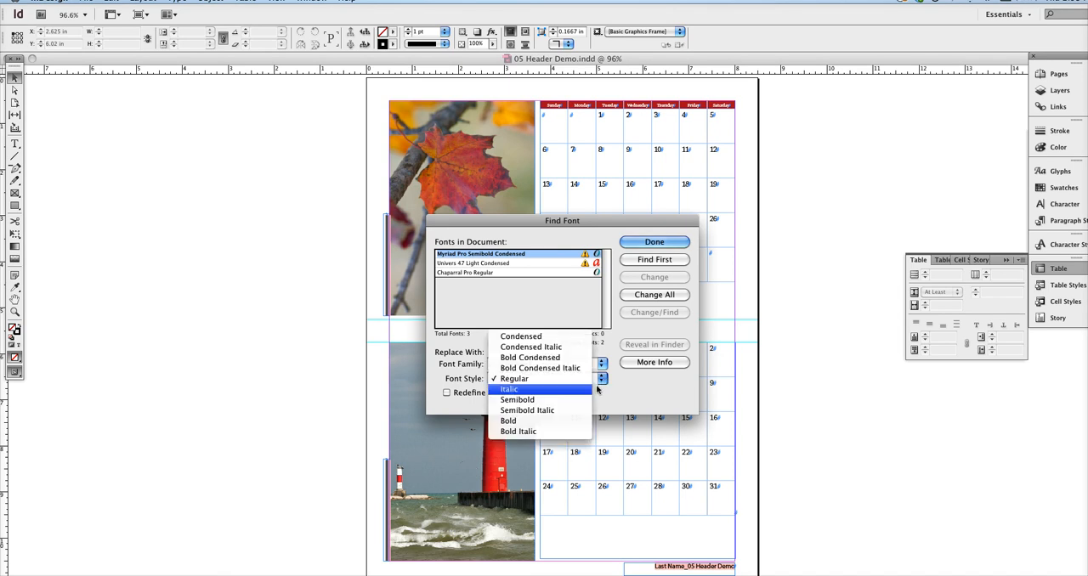
pyautogui.click(561, 358)
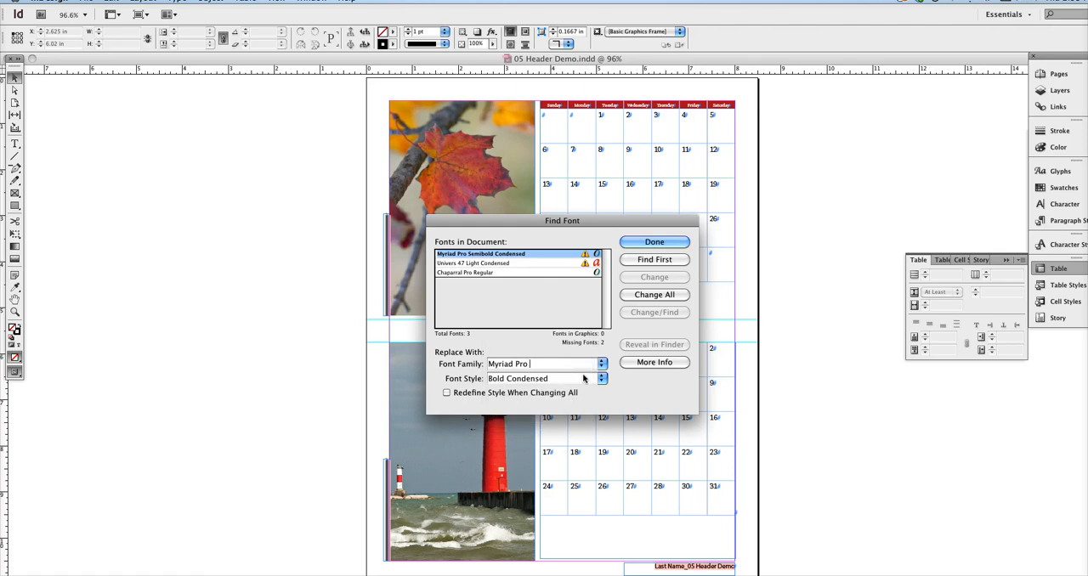
pyautogui.click(669, 295)
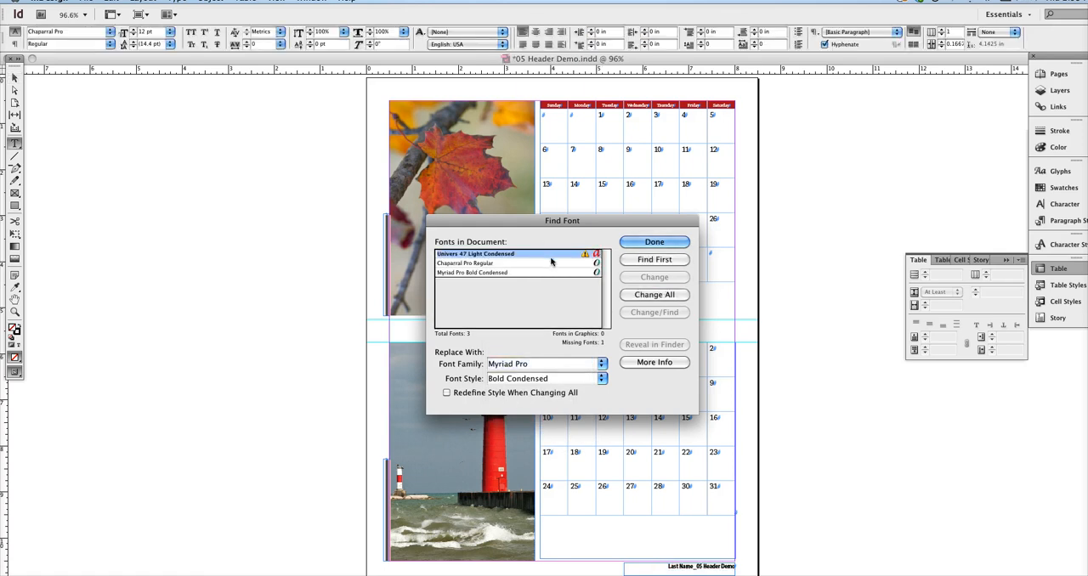
# - Replace all Univers 47 Light Condensed text with Myriad Pro Condensed and finish the font replacement
pyautogui.moveTo(530, 367); pyautogui.dragTo(500, 362)
pyautogui.click(602, 379)
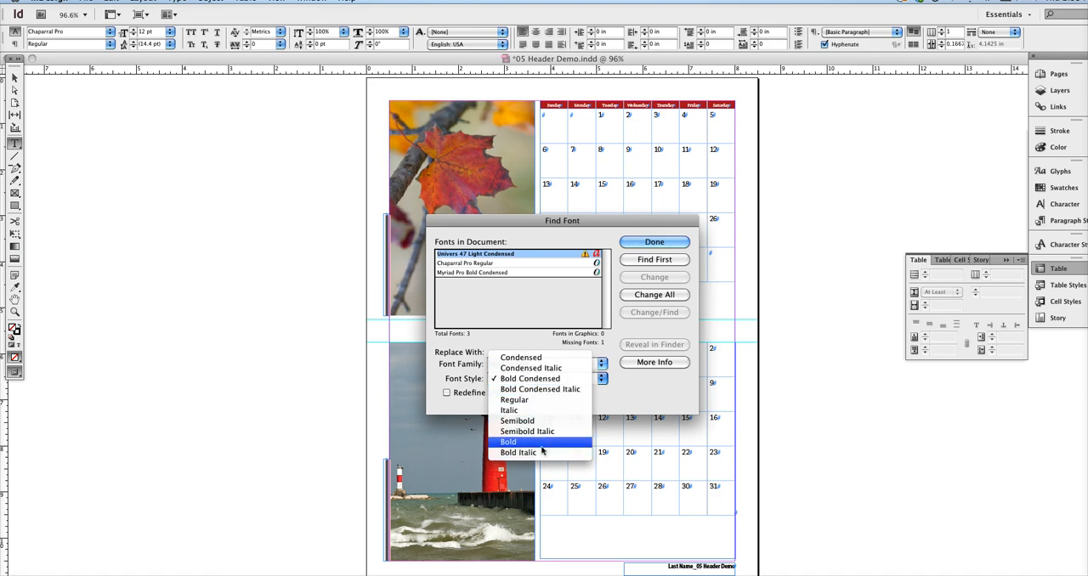
pyautogui.click(548, 360)
pyautogui.click(648, 295)
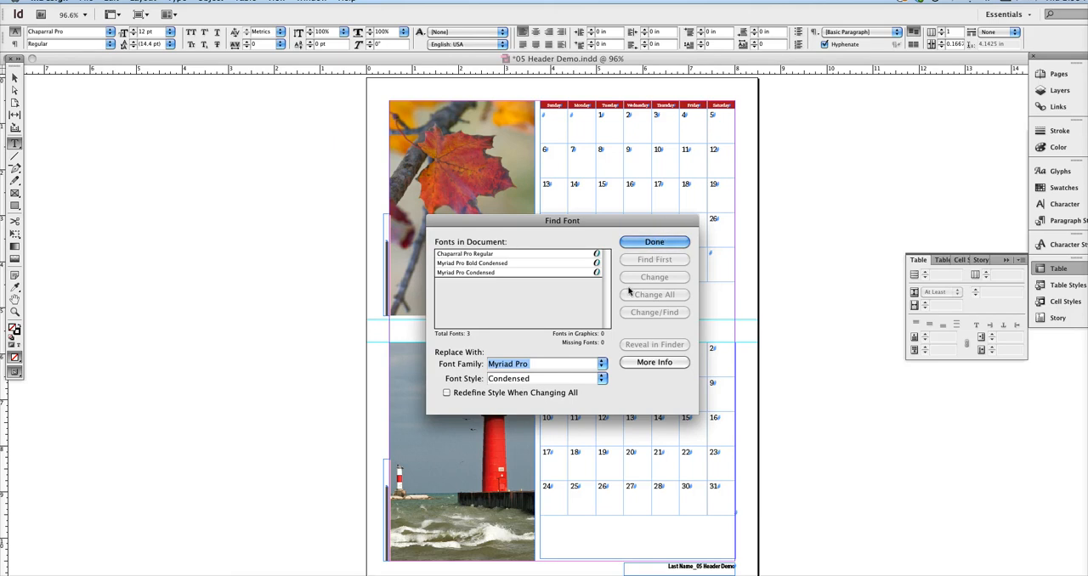
pyautogui.click(655, 242)
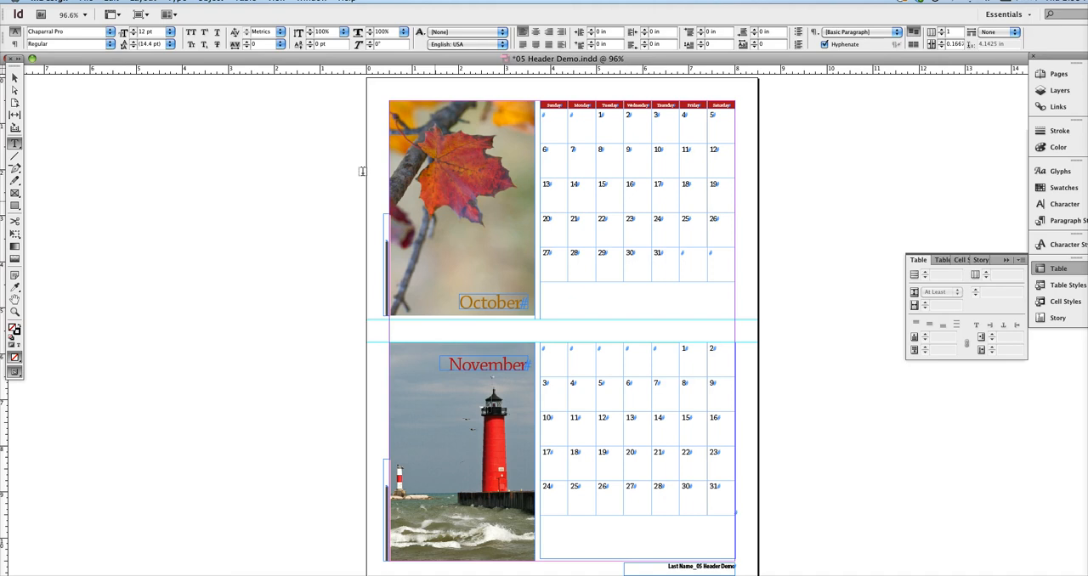
# - Switch to the Selection tool and save the document
pyautogui.click(14, 78)
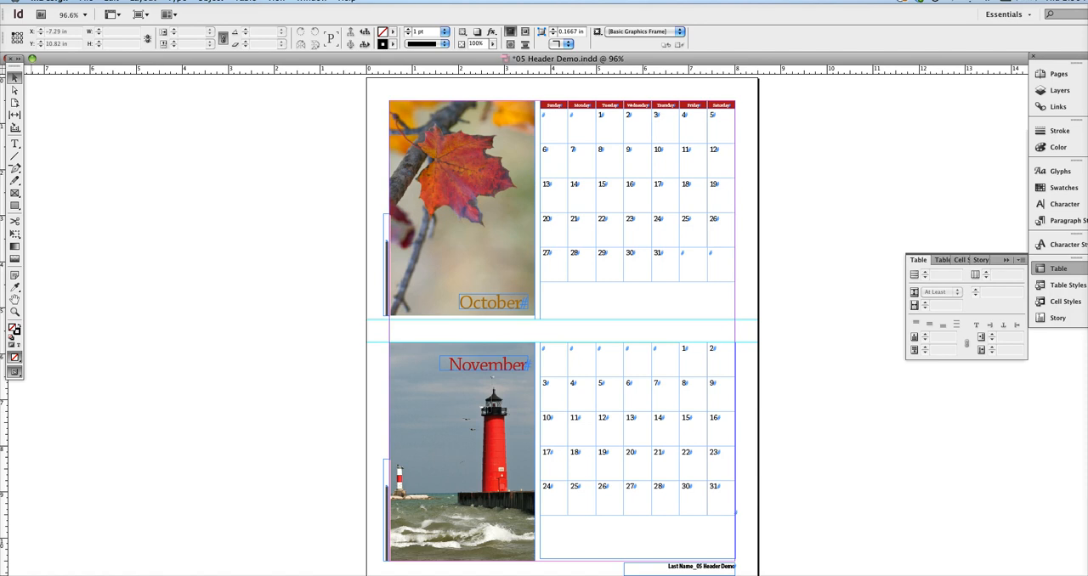
pyautogui.press('Tab')
pyautogui.press('Tab')
pyautogui.press('super+s')
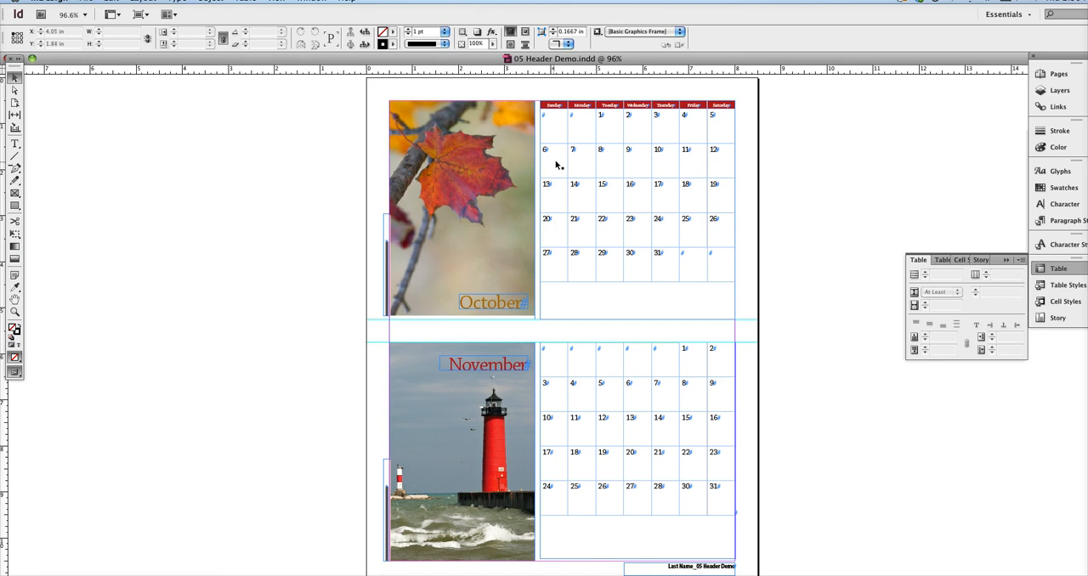
# - Convert the row of weekday names above the October calendar into a table header row
pyautogui.press('t')
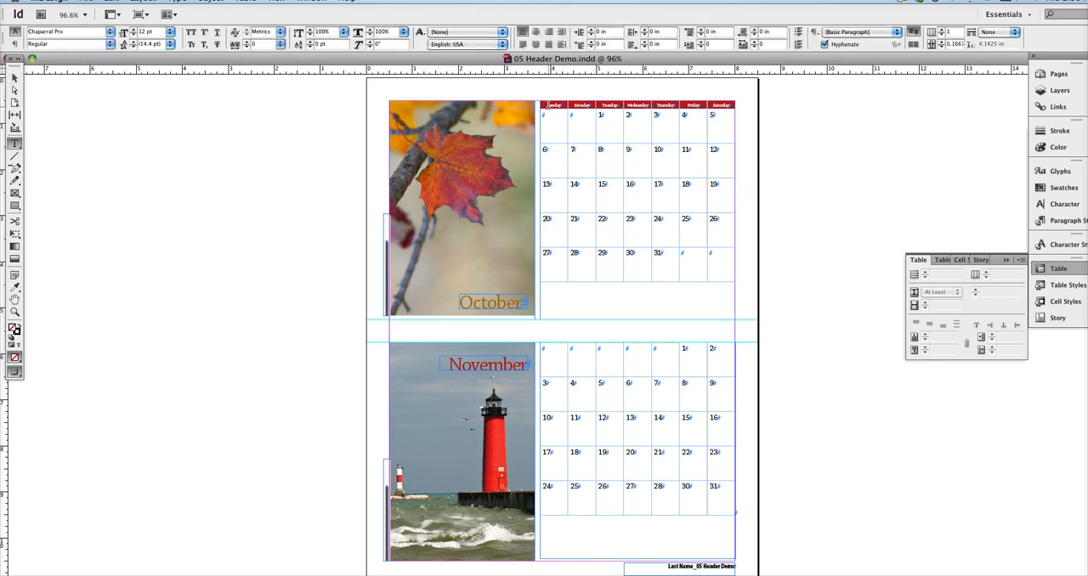
pyautogui.moveTo(545, 103); pyautogui.dragTo(713, 100)
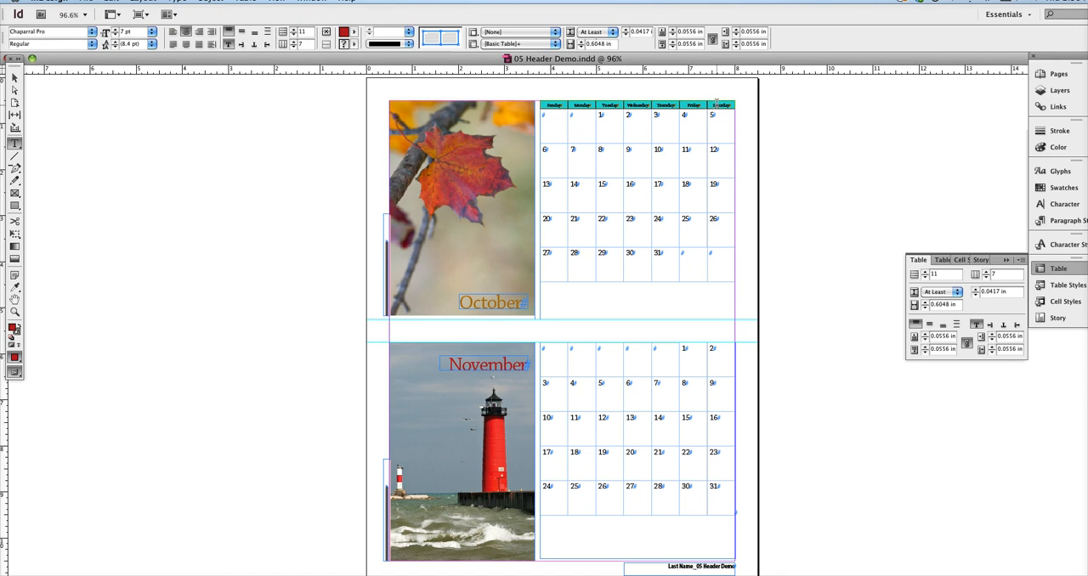
pyautogui.rightClick(719, 107)
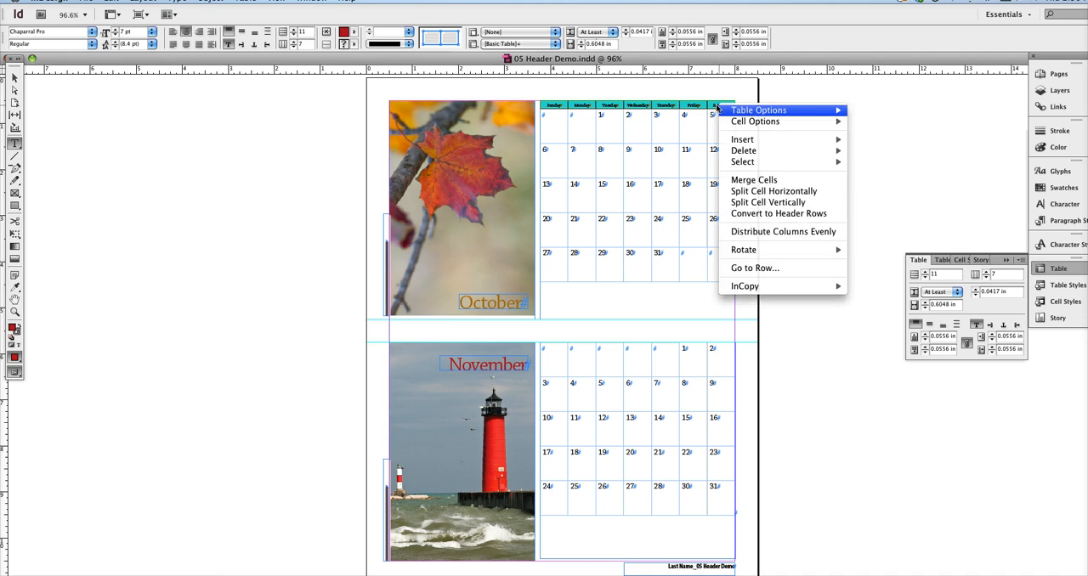
pyautogui.click(796, 217)
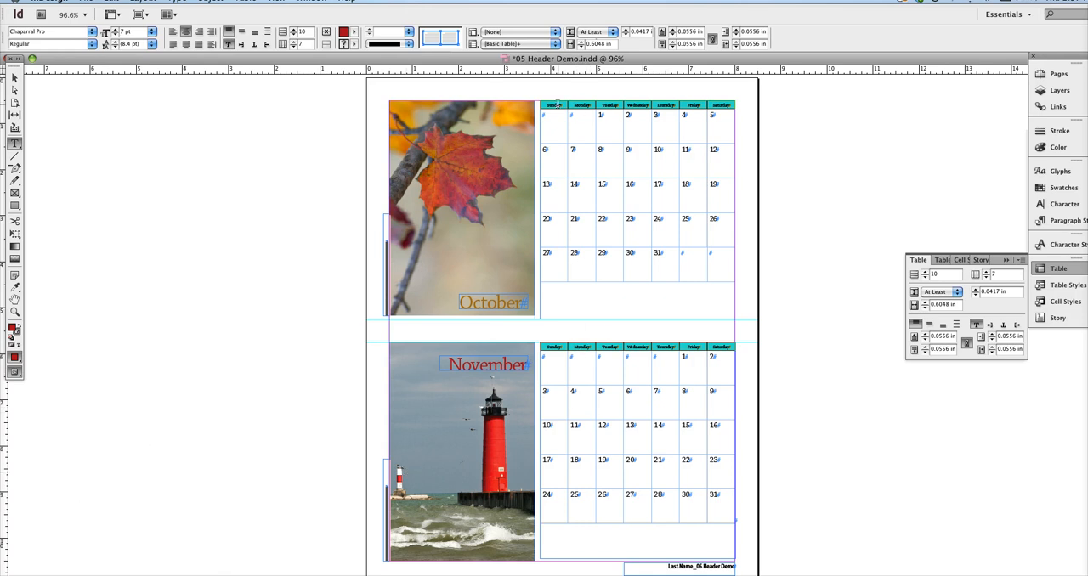
# - Try selecting text and single cells in the October header row, ending with the Friday cell selected
pyautogui.moveTo(648, 103); pyautogui.dragTo(630, 103)
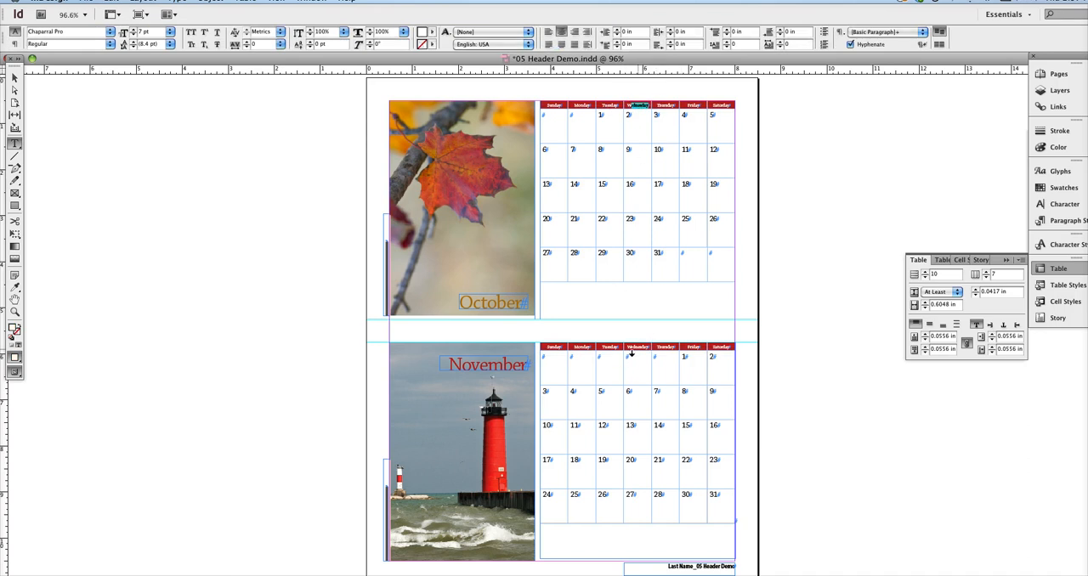
pyautogui.click(673, 100)
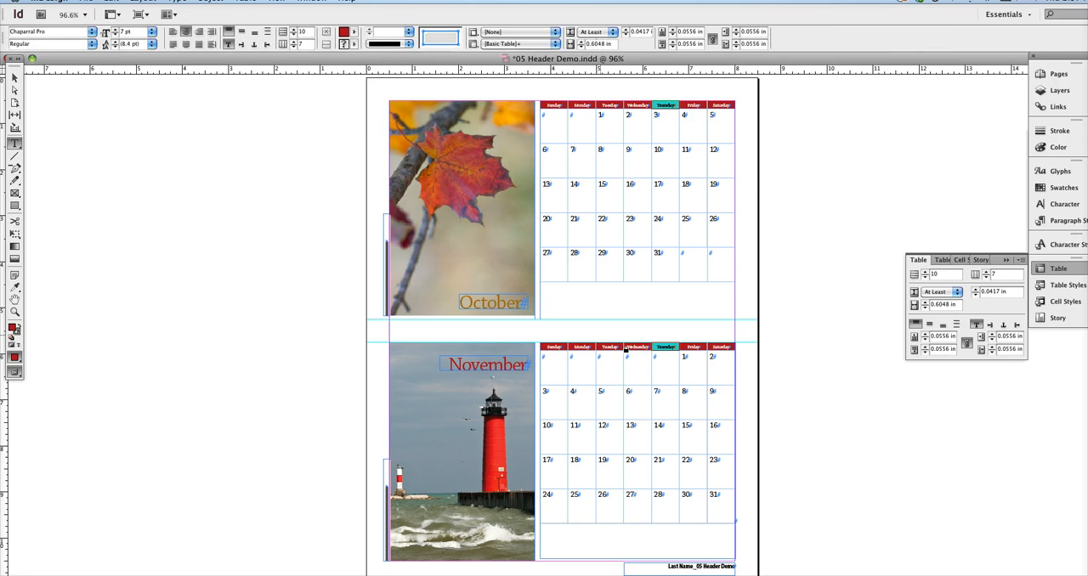
pyautogui.click(705, 105)
pyautogui.press('Escape')
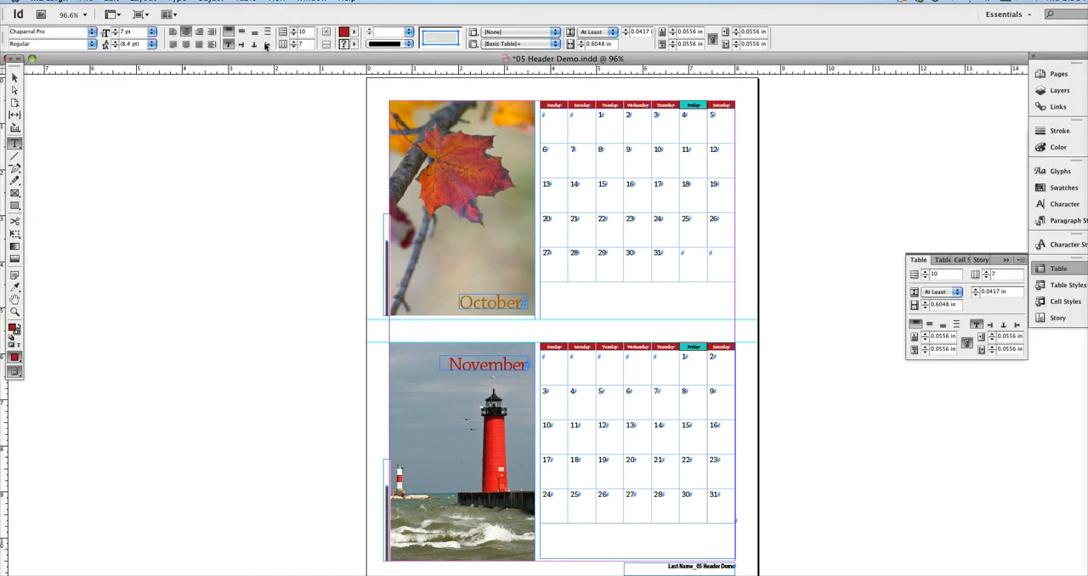
# - Bring up the table's Headers and Footers options and move the dialog clear of the calendar table
pyautogui.click(246, 2)
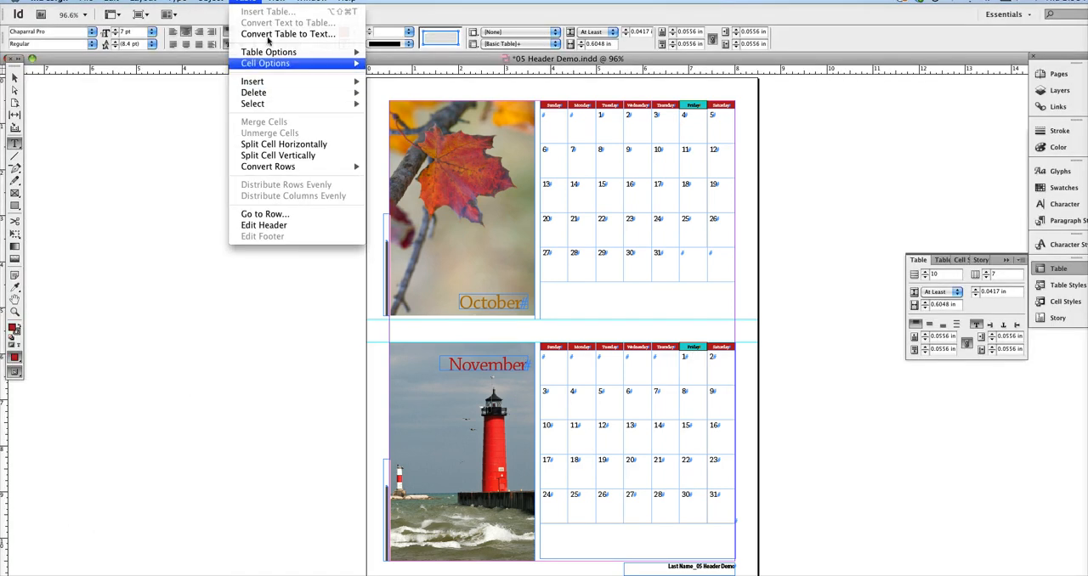
pyautogui.moveTo(279, 58)
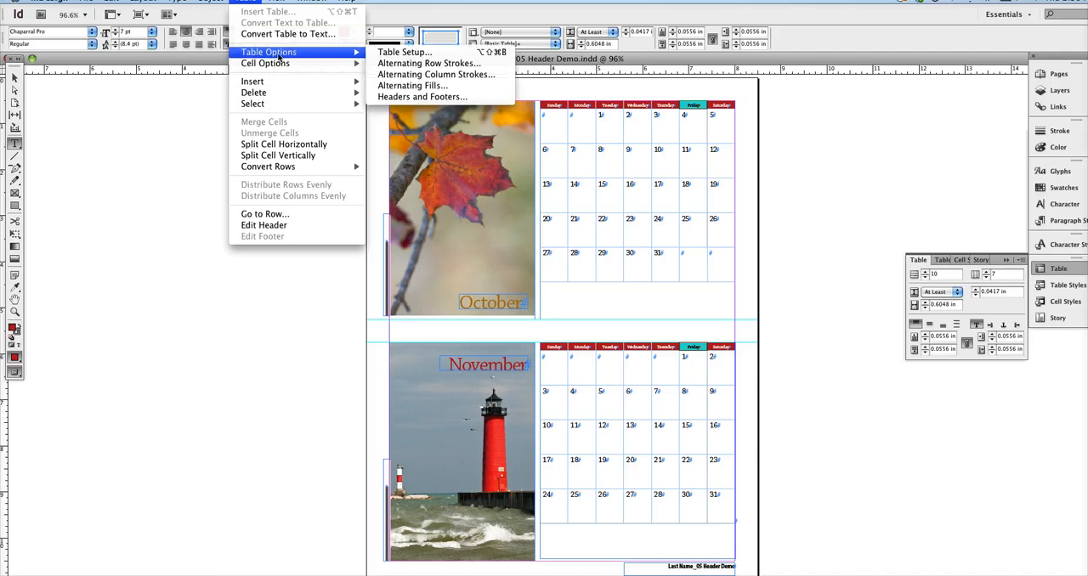
pyautogui.click(396, 56)
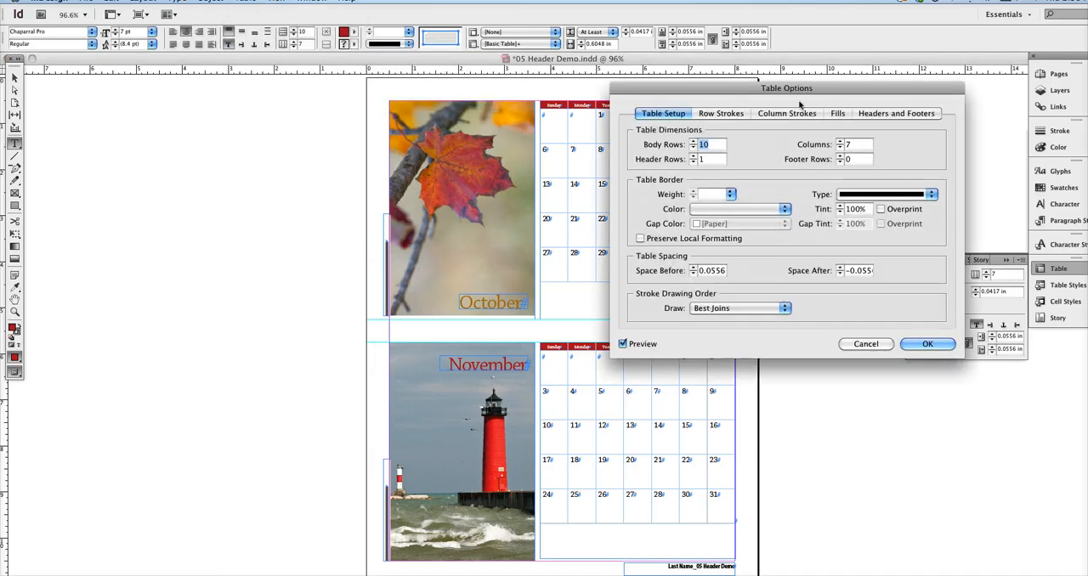
pyautogui.click(893, 116)
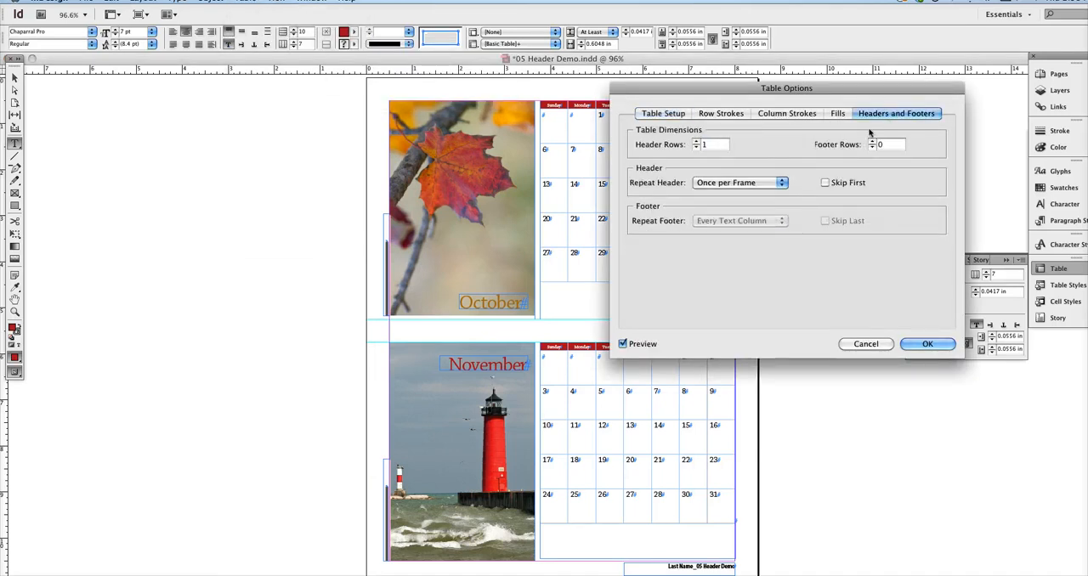
pyautogui.moveTo(879, 99); pyautogui.dragTo(320, 112)
# - Preview the header repeating in Every Text Column, and set the repeat back to Once per Frame
pyautogui.click(182, 197)
pyautogui.click(182, 181)
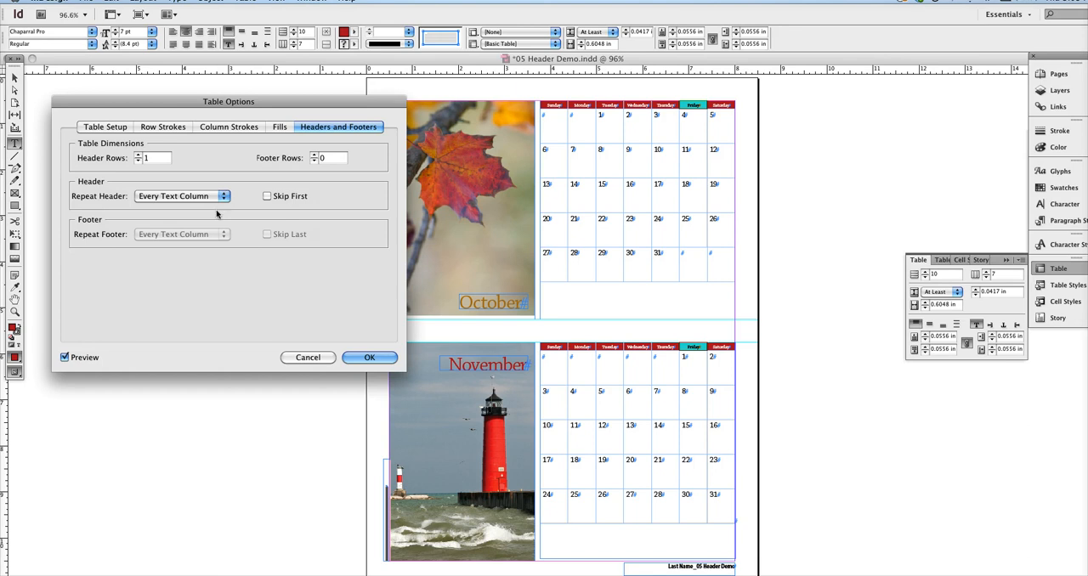
pyautogui.click(219, 198)
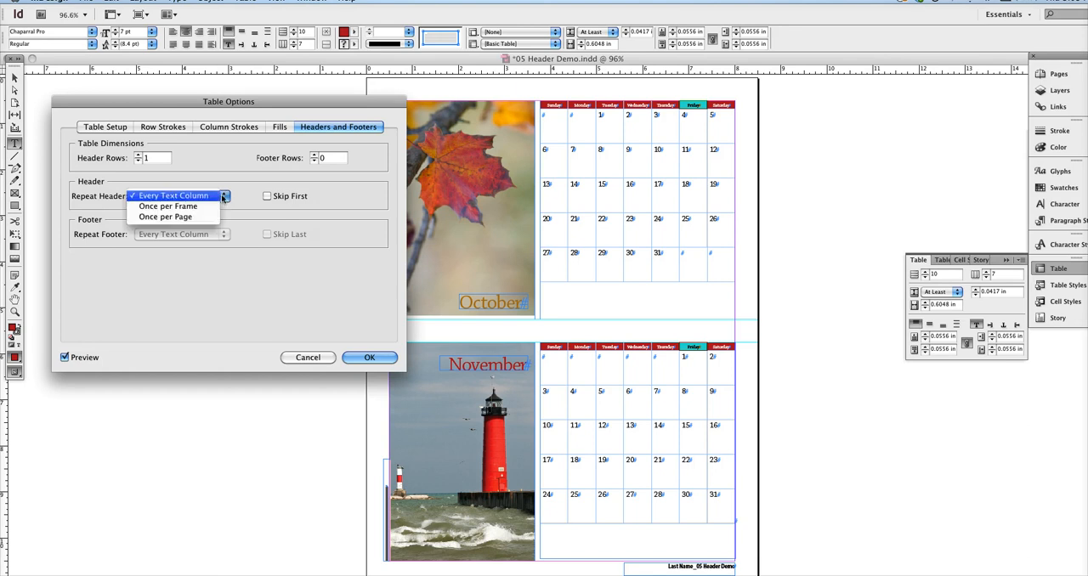
pyautogui.click(195, 207)
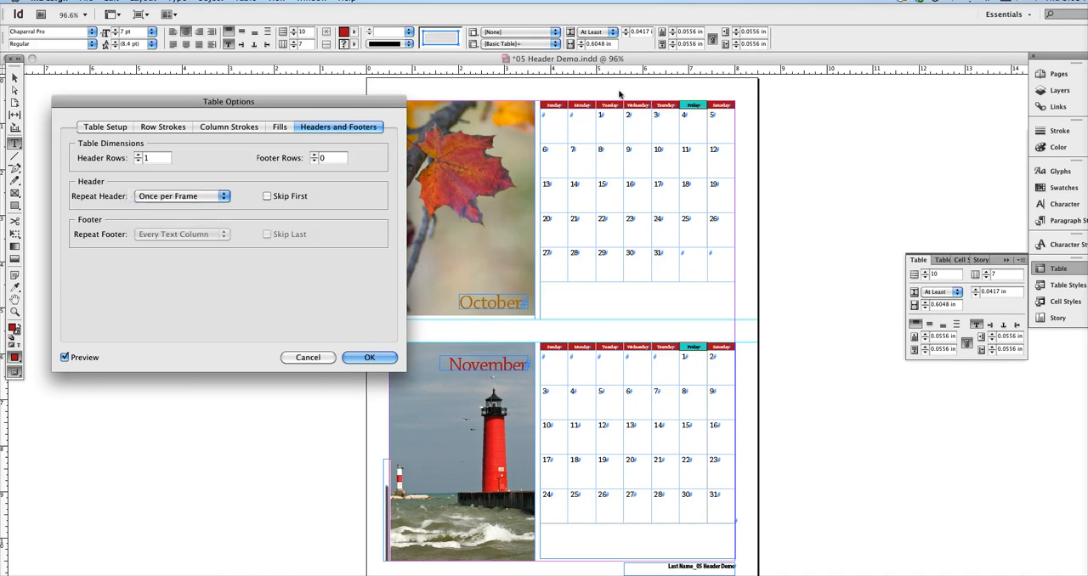
# - Preview the header repeating Once per Page, and restore the repeat to Once per Frame
pyautogui.click(211, 198)
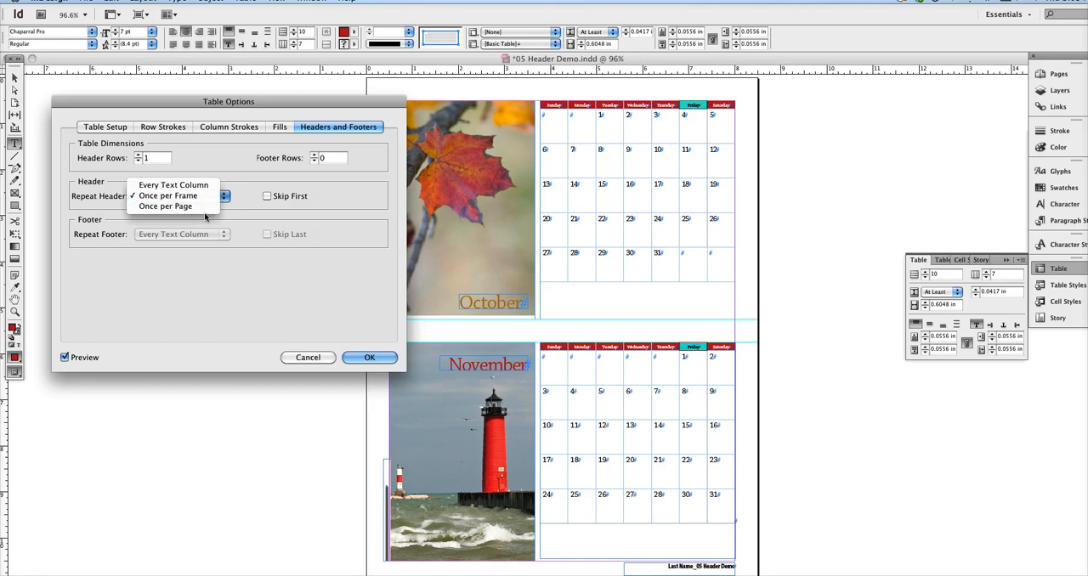
pyautogui.click(207, 210)
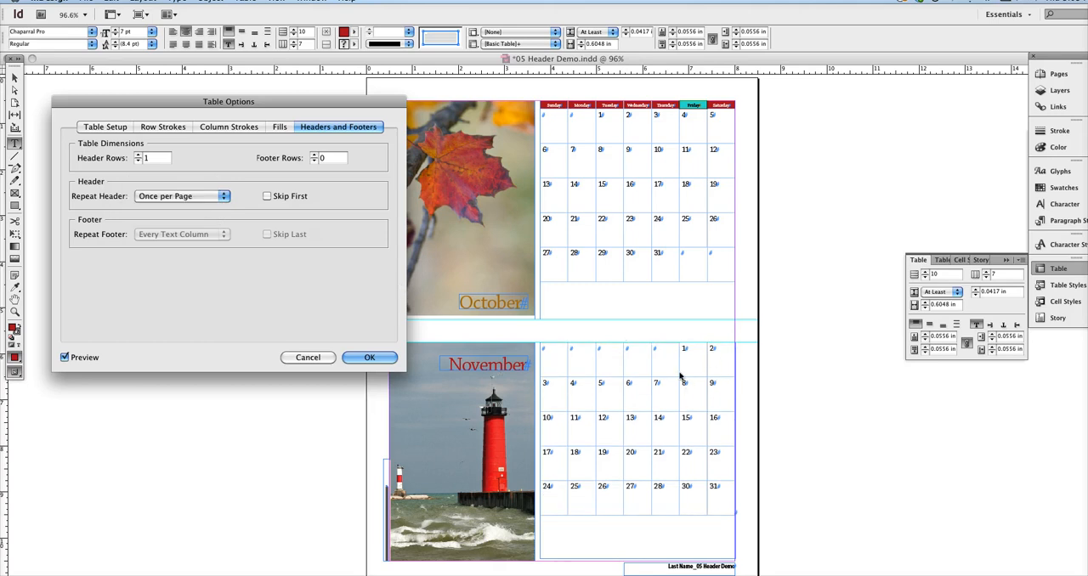
pyautogui.click(221, 196)
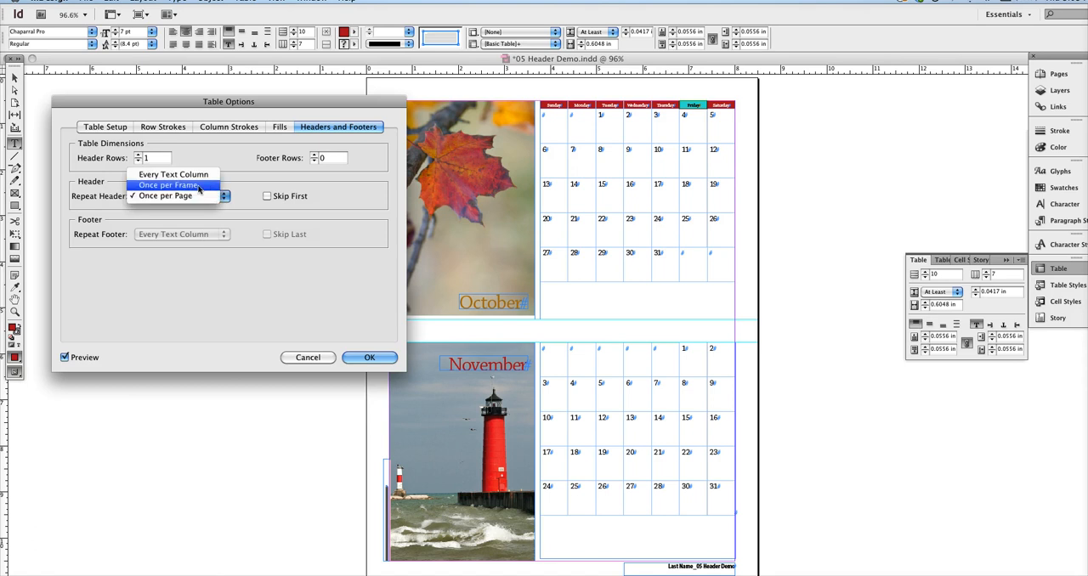
pyautogui.click(203, 184)
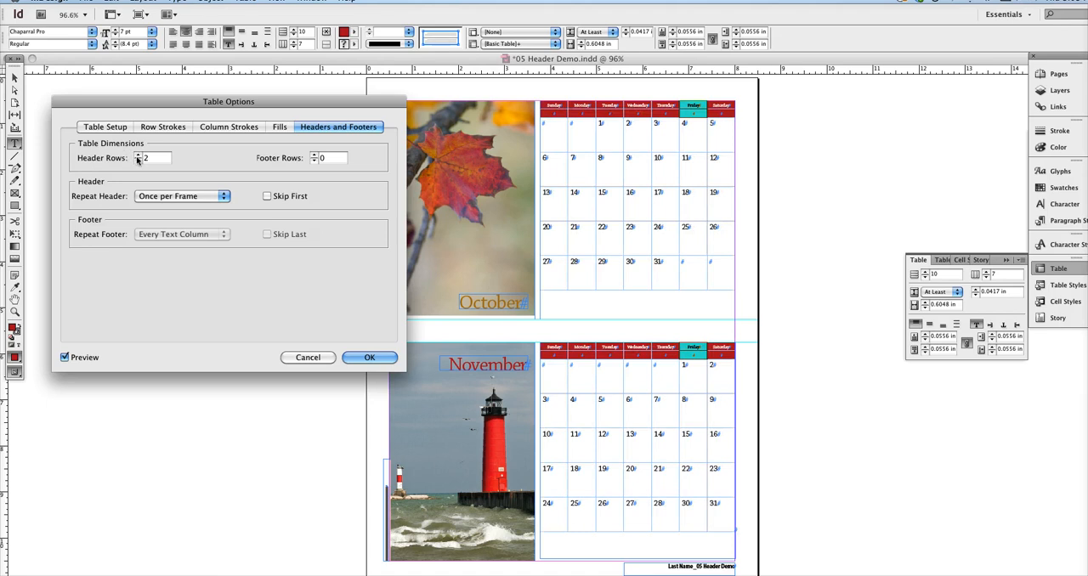
# - Return the table to 1 header row, try 1 footer row, and set the footer rows back to 0
pyautogui.click(137, 162)
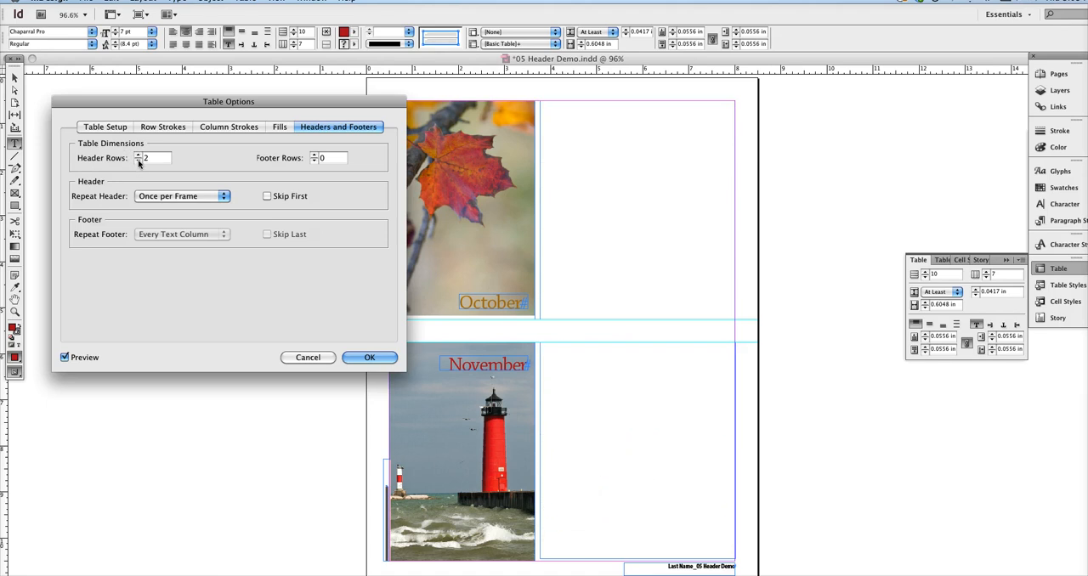
pyautogui.click(138, 162)
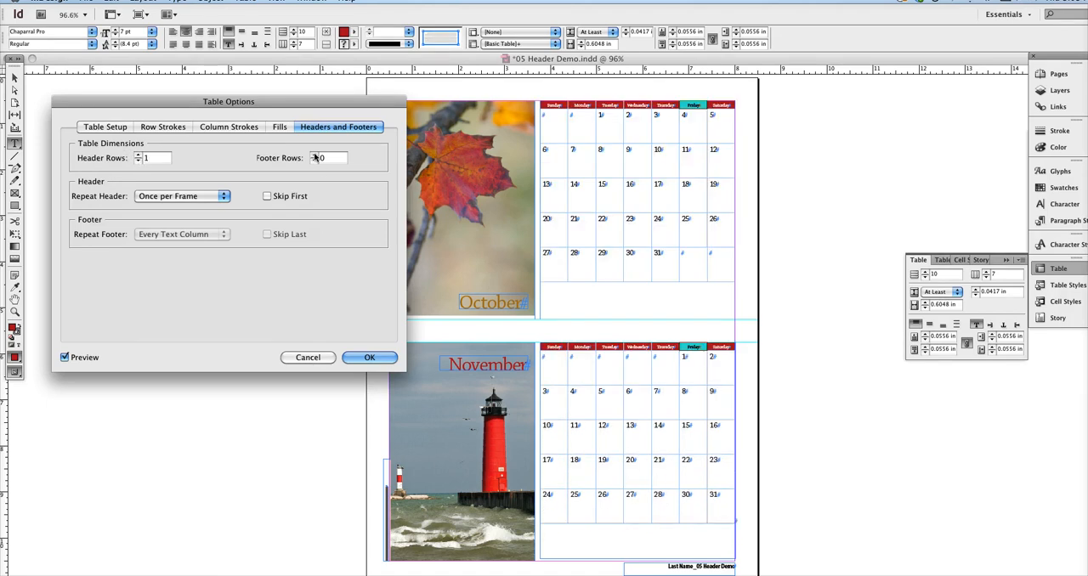
pyautogui.click(314, 156)
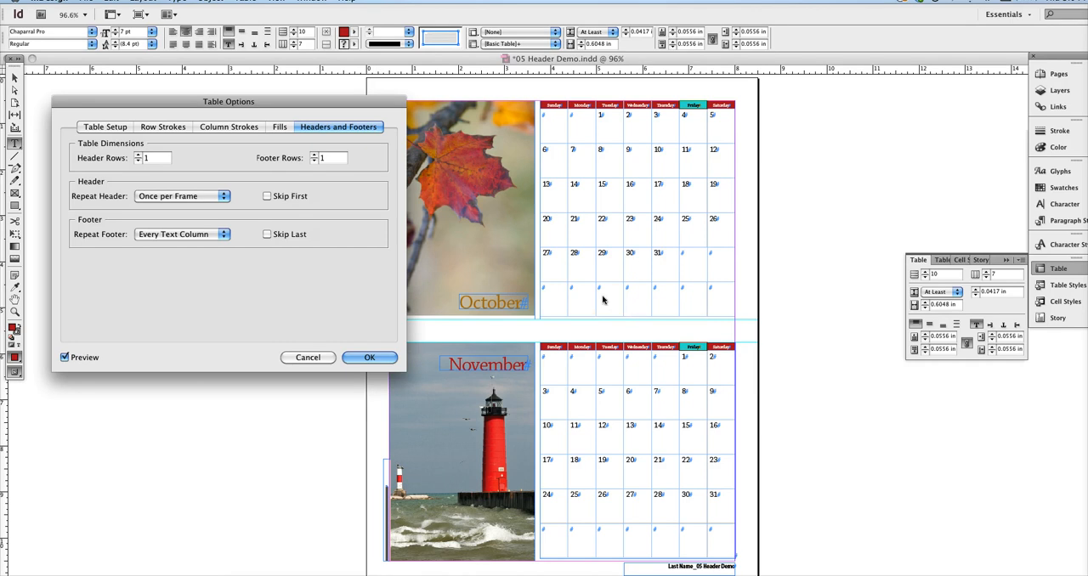
pyautogui.click(314, 160)
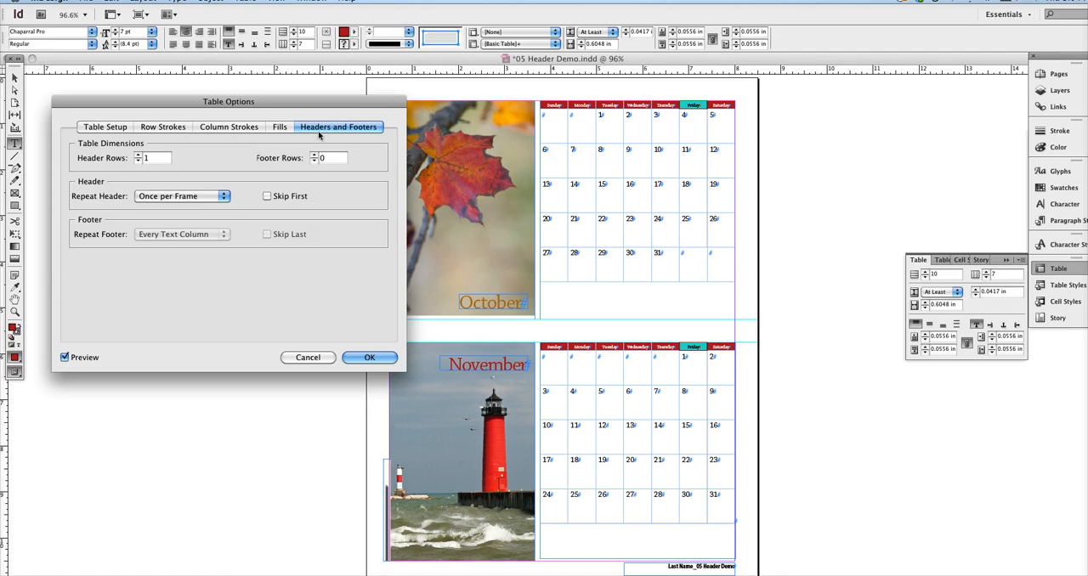
# - Try reducing the table to 9 body rows, cancel the row deletion, and accept the table options
pyautogui.click(107, 128)
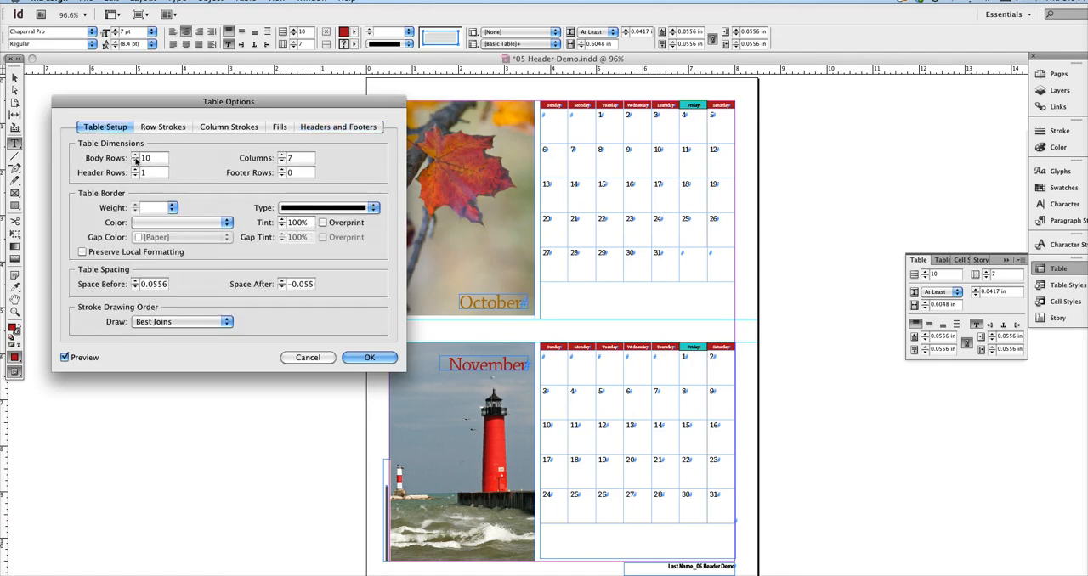
pyautogui.click(135, 162)
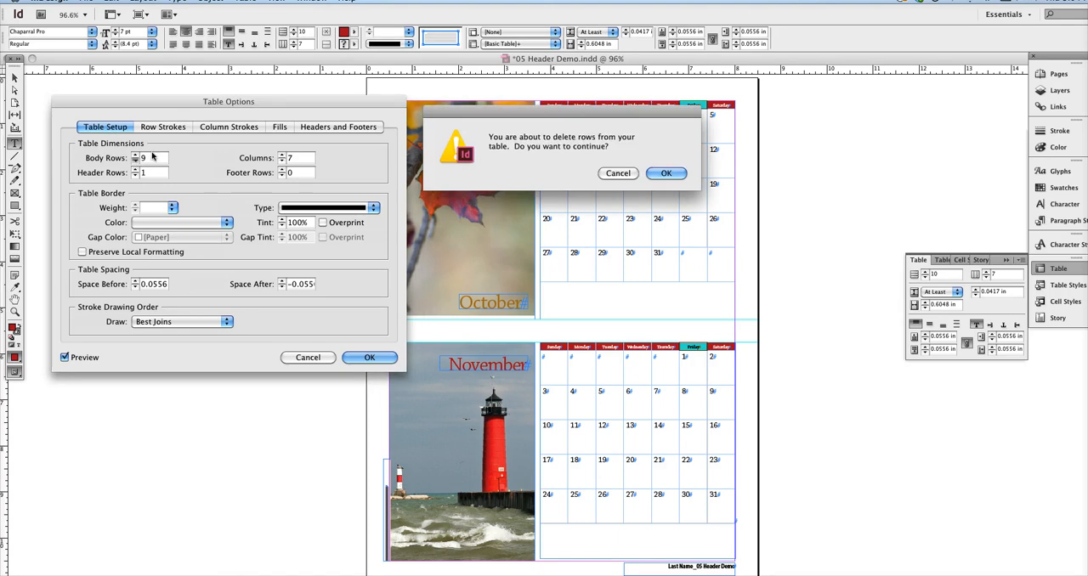
pyautogui.click(619, 174)
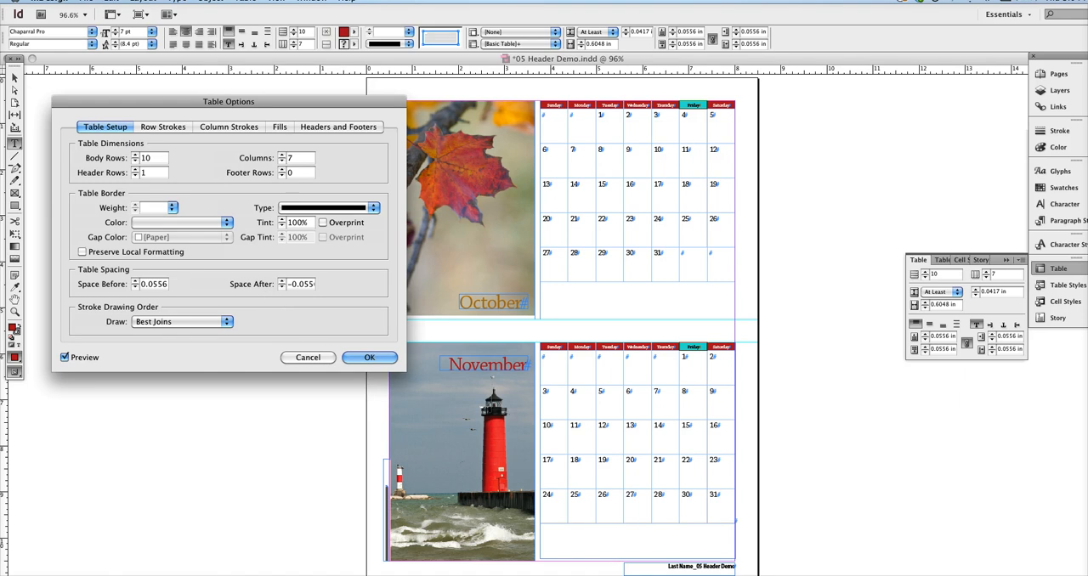
pyautogui.click(376, 356)
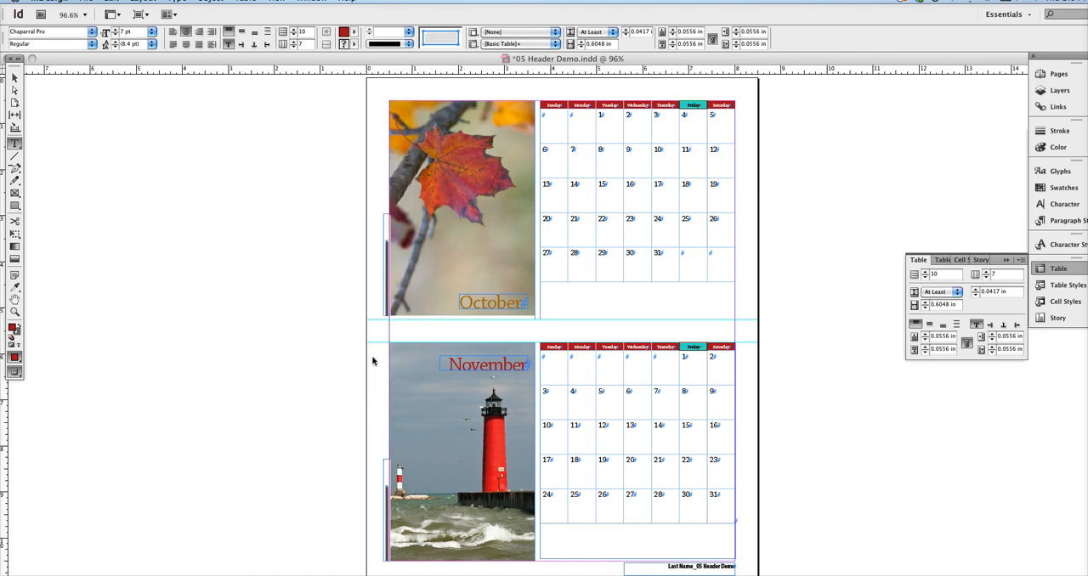